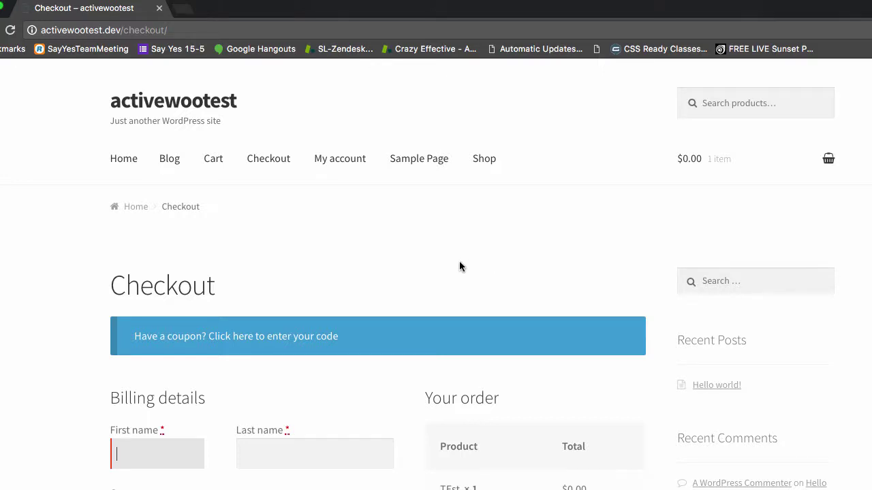
- Scroll down the checkout form and tick 'Create an account?'
{"action": "scroll", "coordinate": [460, 266], "scroll_direction": "down", "scroll_amount": 2}
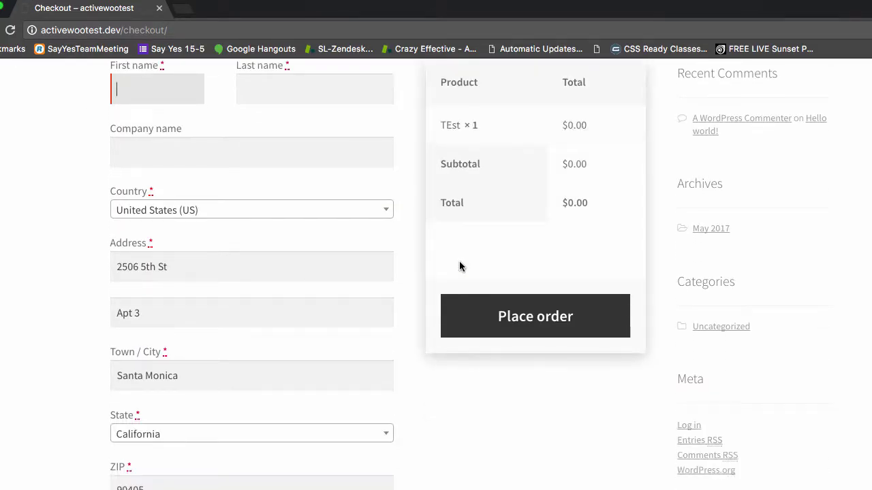
{"action": "scroll", "coordinate": [459, 267], "scroll_direction": "down", "scroll_amount": 4}
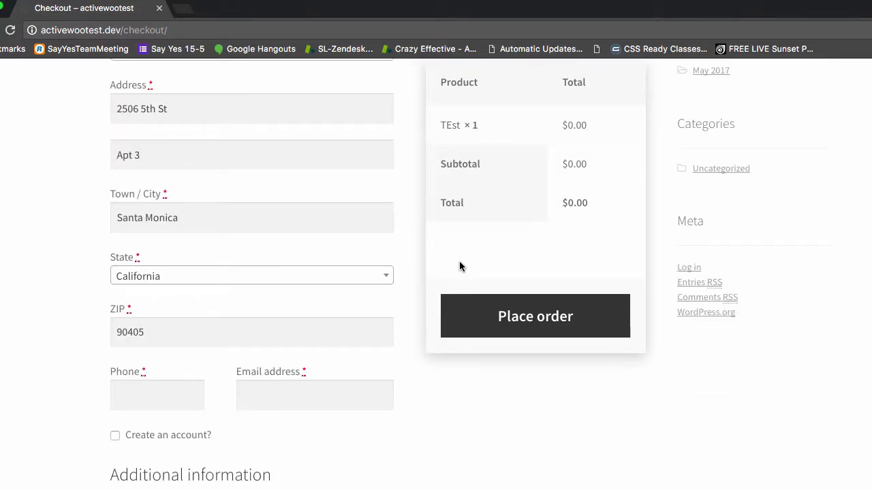
{"action": "scroll", "coordinate": [460, 267], "scroll_direction": "down", "scroll_amount": 1}
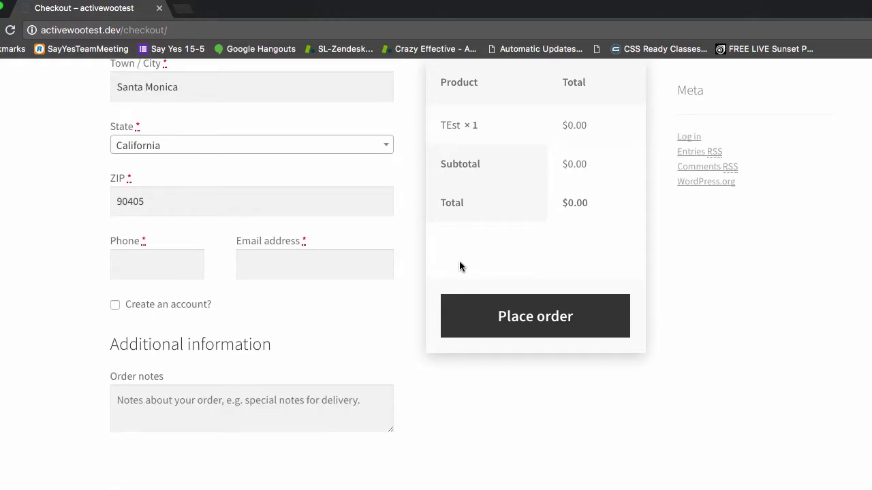
{"action": "left_click_drag", "start_coordinate": [95, 288], "coordinate": [216, 304]}
{"action": "left_click", "coordinate": [115, 309]}
- Review the filled address fields and account option, then reload the checkout page
{"action": "scroll", "coordinate": [212, 278], "scroll_direction": "up", "scroll_amount": 4}
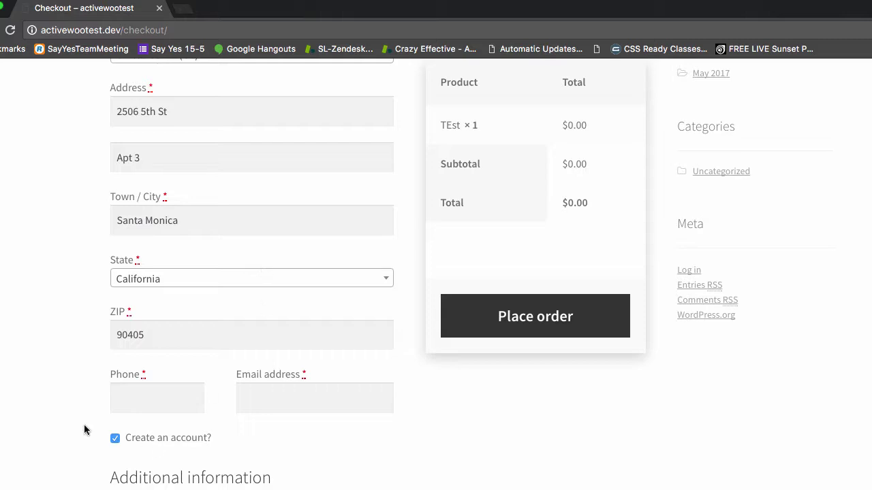
{"action": "left_click_drag", "start_coordinate": [91, 429], "coordinate": [208, 450]}
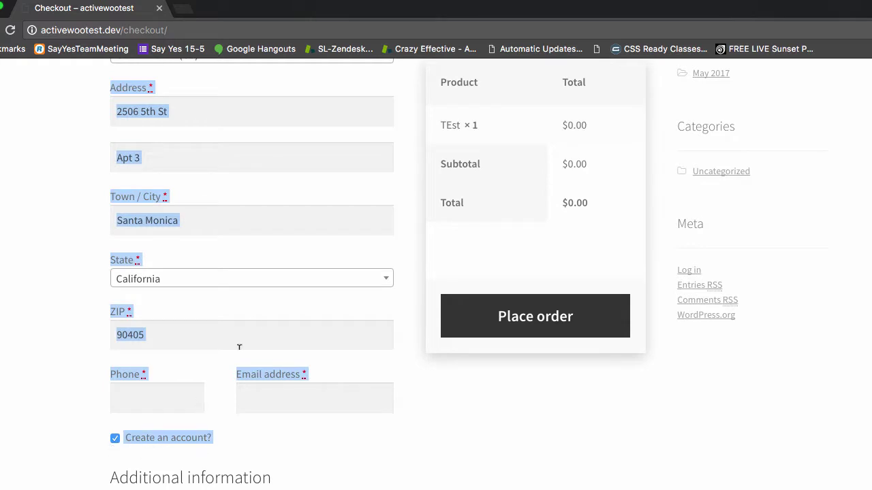
{"action": "key", "text": "super+r"}
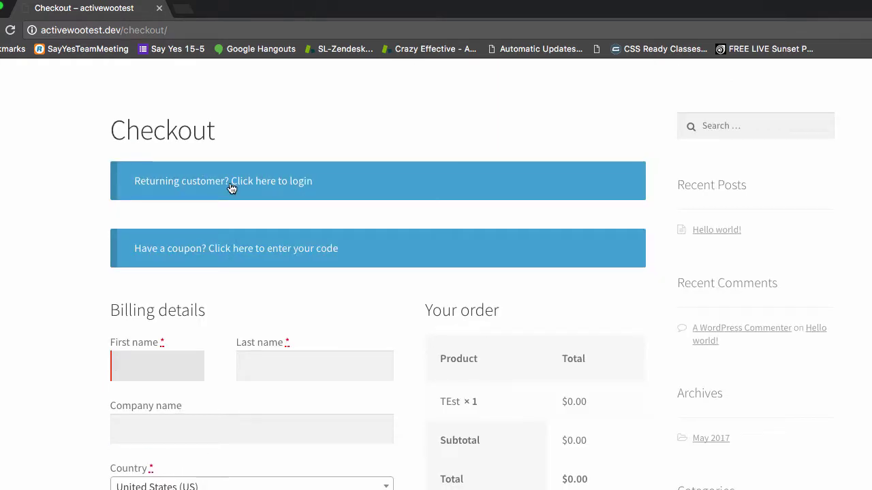
- Expand the returning-customer login form to reveal its username and password fields
{"action": "left_click", "coordinate": [299, 183]}
{"action": "left_click", "coordinate": [200, 310]}
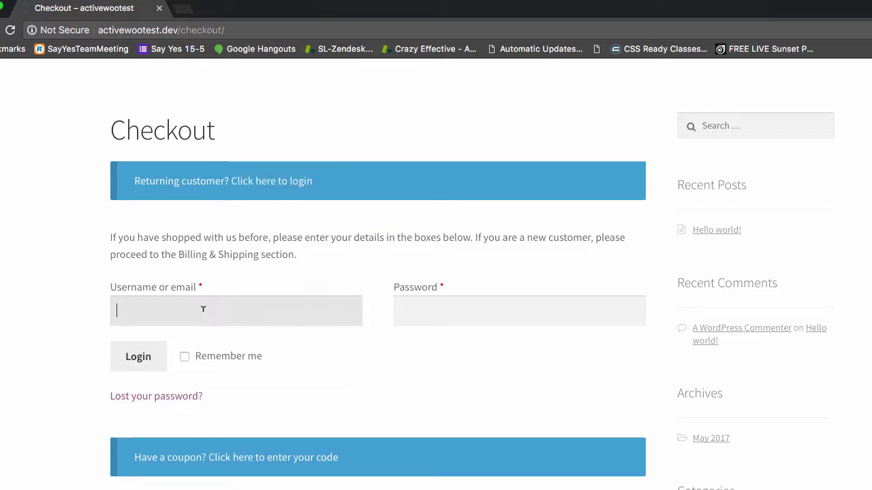
{"action": "scroll", "coordinate": [364, 354], "scroll_direction": "down", "scroll_amount": 3}
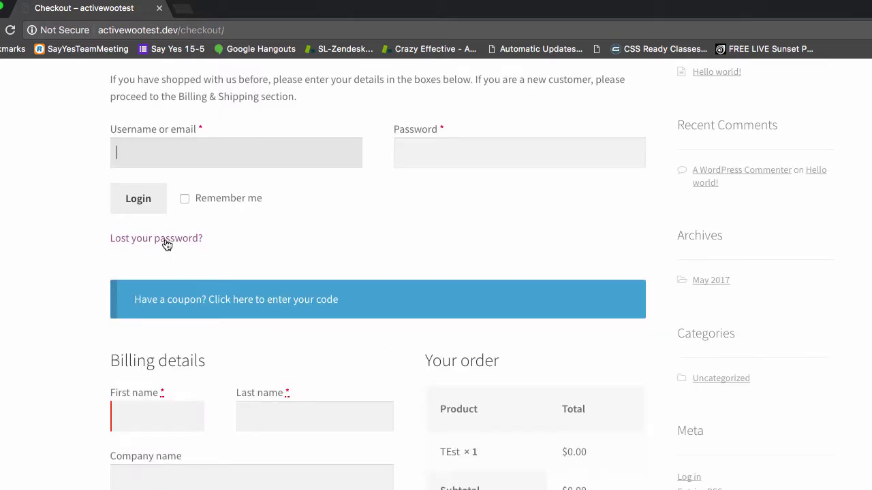
{"action": "scroll", "coordinate": [167, 245], "scroll_direction": "down", "scroll_amount": 4}
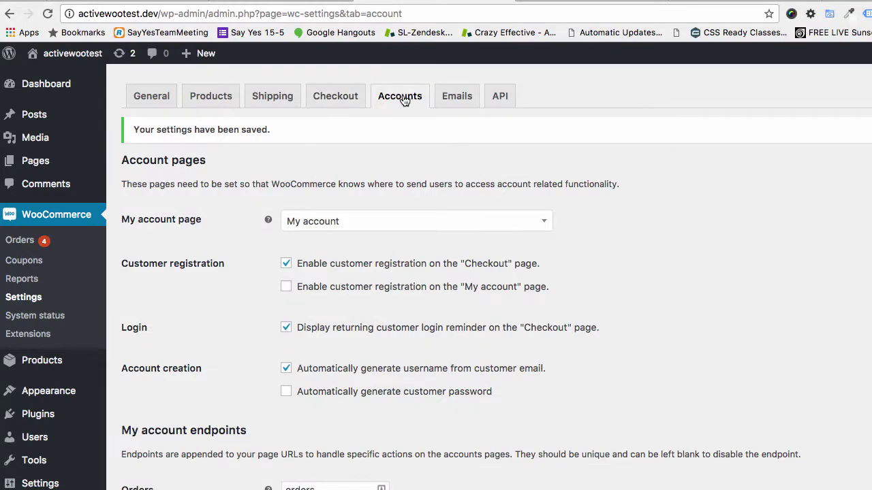
- Untick checkout registration and the returning-customer login reminder, then save the Accounts settings
{"action": "left_click", "coordinate": [285, 265]}
{"action": "scroll", "coordinate": [353, 307], "scroll_direction": "down", "scroll_amount": 1}
{"action": "left_click", "coordinate": [286, 315]}
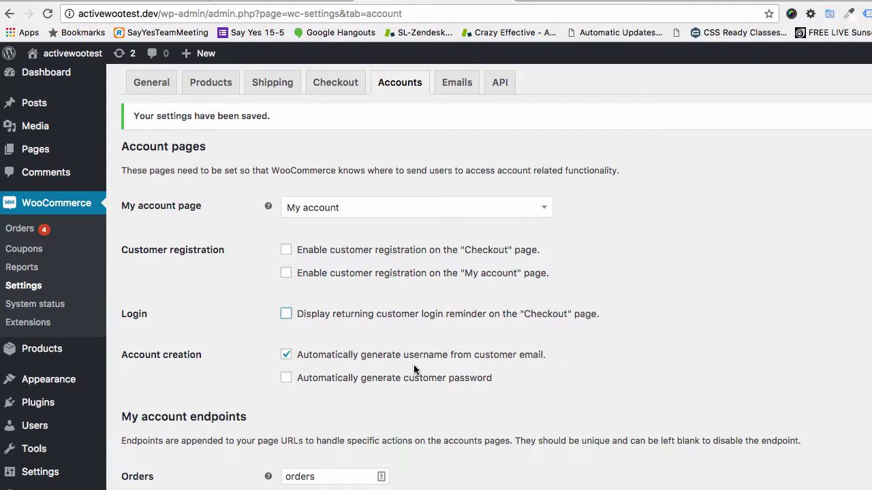
{"action": "scroll", "coordinate": [414, 370], "scroll_direction": "down", "scroll_amount": 5}
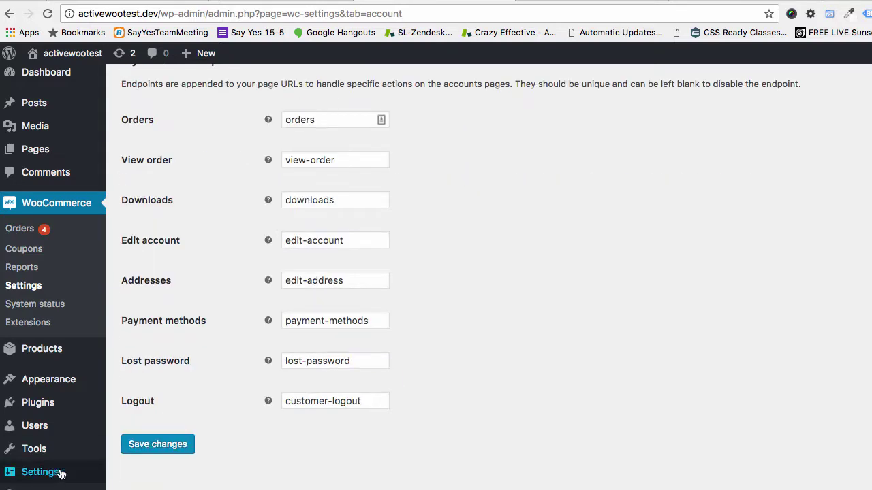
{"action": "left_click", "coordinate": [183, 444]}
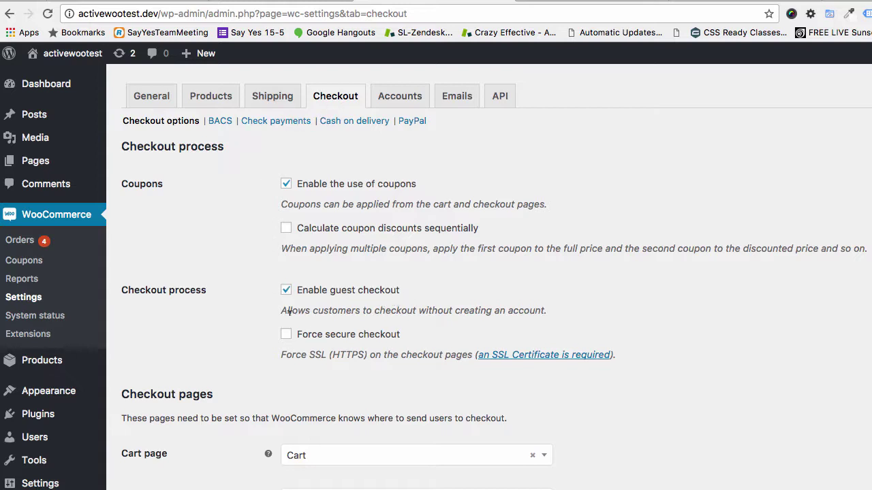
{"action": "left_click_drag", "start_coordinate": [279, 312], "coordinate": [589, 311]}
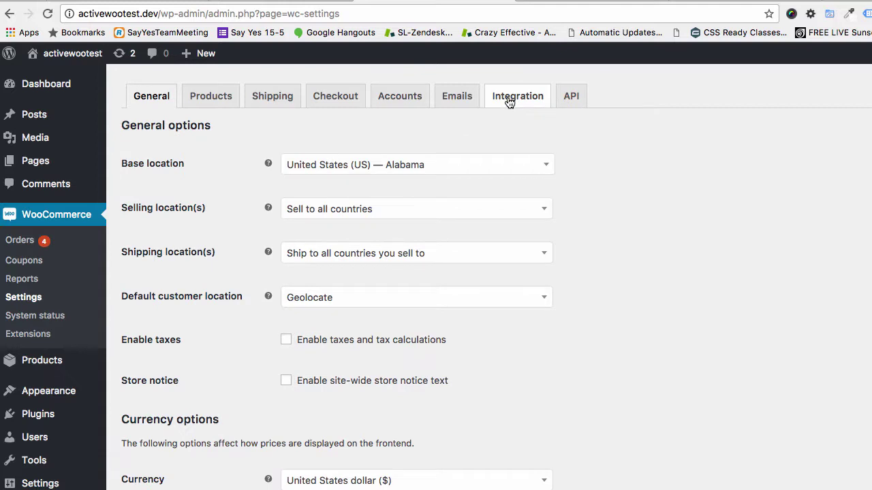
{"action": "left_click", "coordinate": [500, 100]}
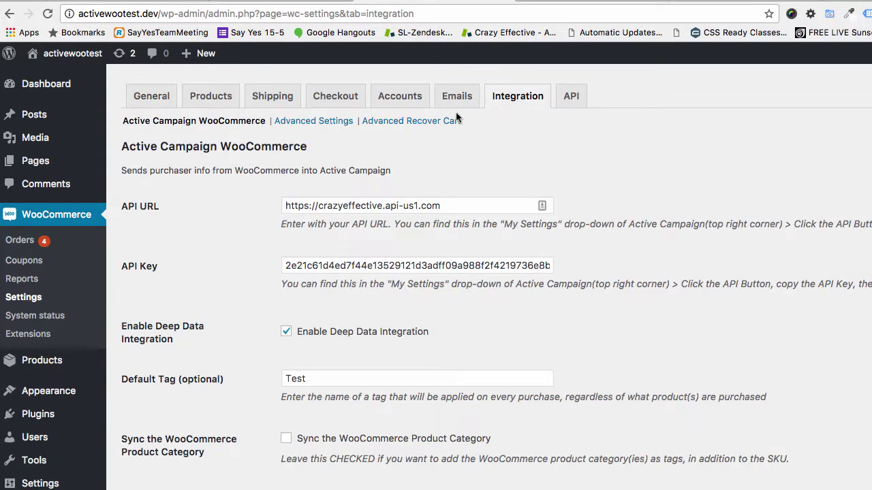
- Save Active Campaign advanced settings with Enable Guest Orders Tracking on, then switch to ActiveCampaign
{"action": "left_click", "coordinate": [327, 122]}
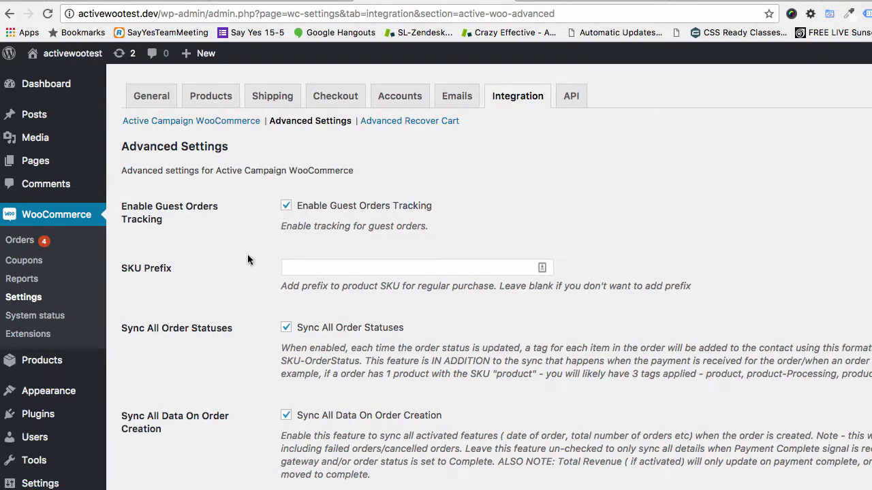
{"action": "scroll", "coordinate": [254, 254], "scroll_direction": "down", "scroll_amount": 15}
{"action": "left_click", "coordinate": [146, 447]}
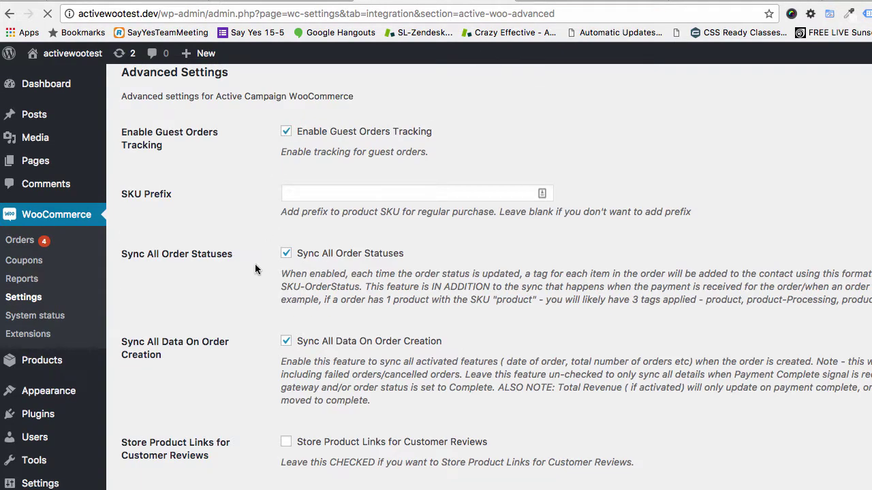
{"action": "scroll", "coordinate": [240, 351], "scroll_direction": "down", "scroll_amount": 10}
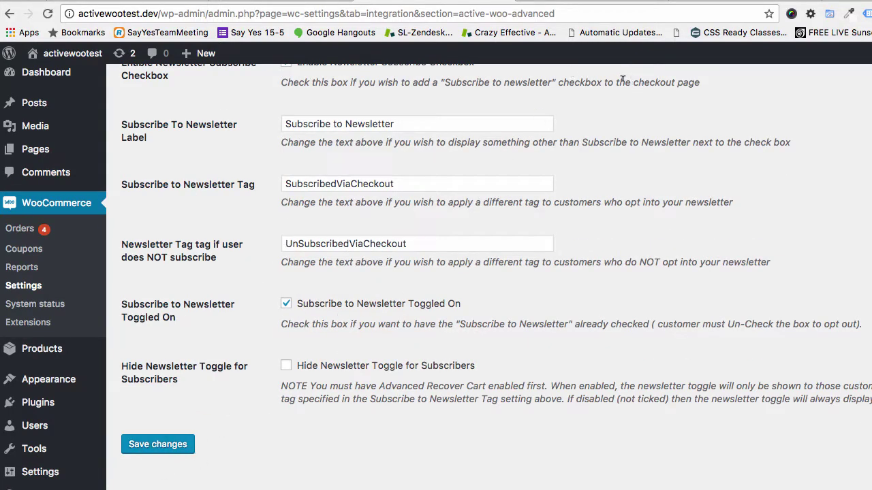
{"action": "key", "text": "ctrl+Tab"}
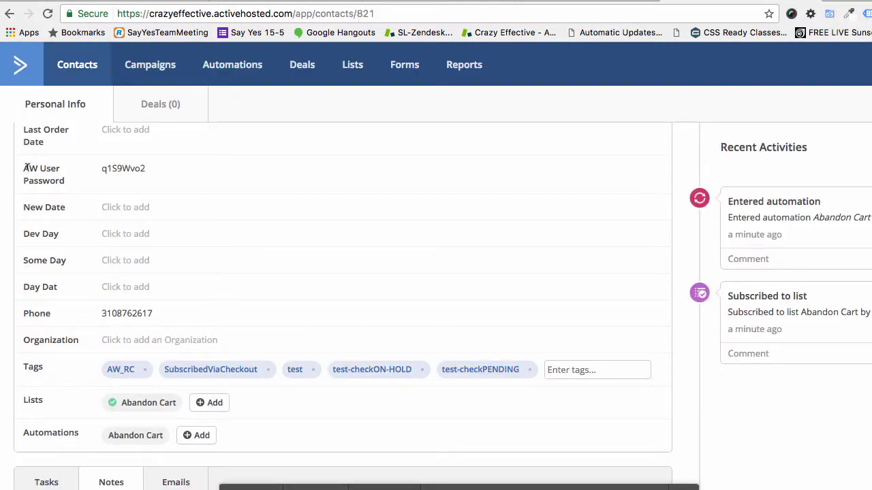
- Inspect the contact's AW User Password field, then return to the store checkout
{"action": "left_click_drag", "start_coordinate": [26, 168], "coordinate": [66, 182]}
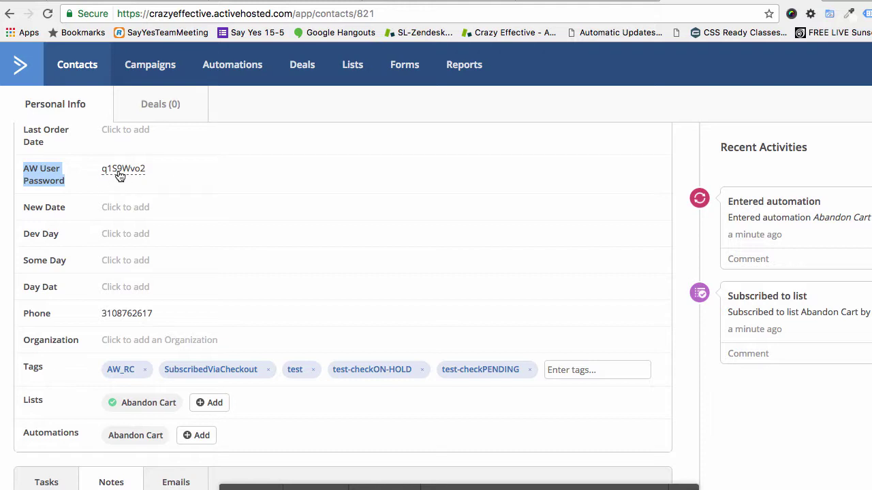
{"action": "key", "text": "super+grave"}
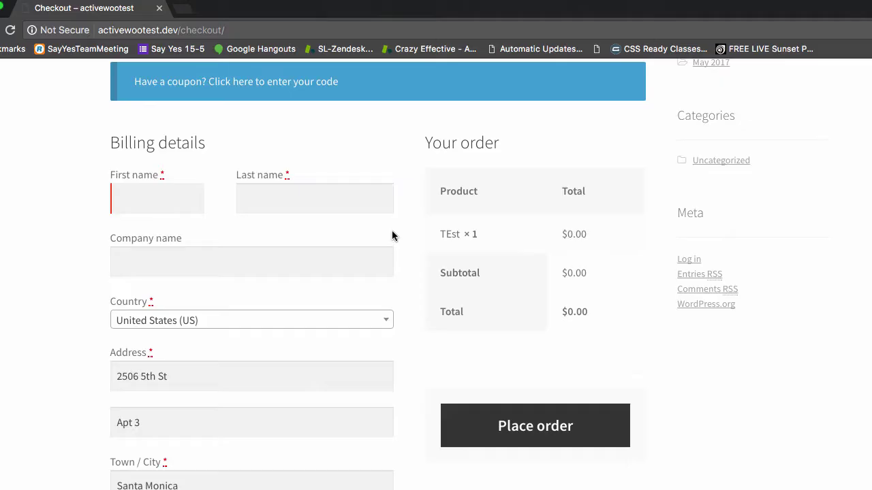
- Fill in the guest checkout and submit the $0.00 TEst order
{"action": "left_click", "coordinate": [149, 195]}
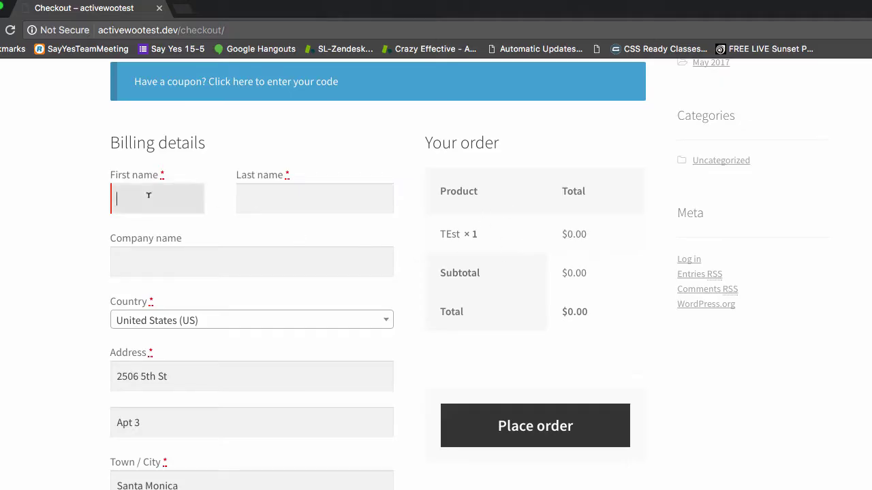
{"action": "key", "text": "super+r"}
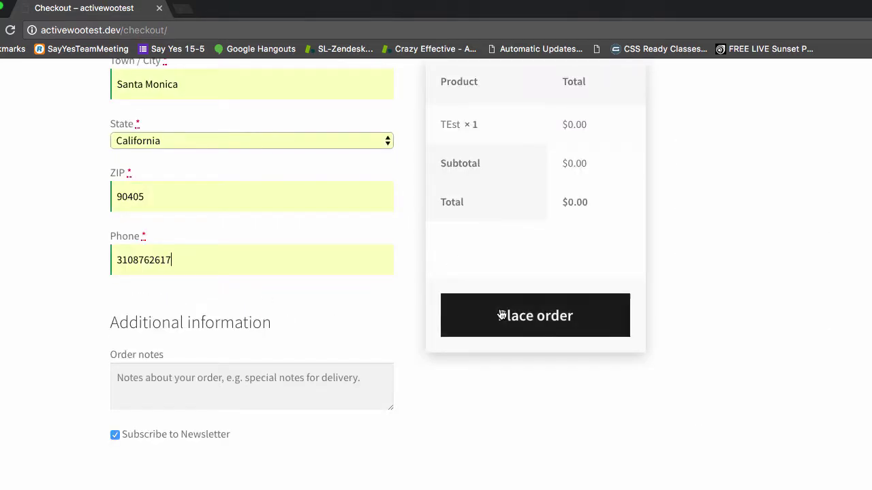
{"action": "left_click", "coordinate": [532, 316]}
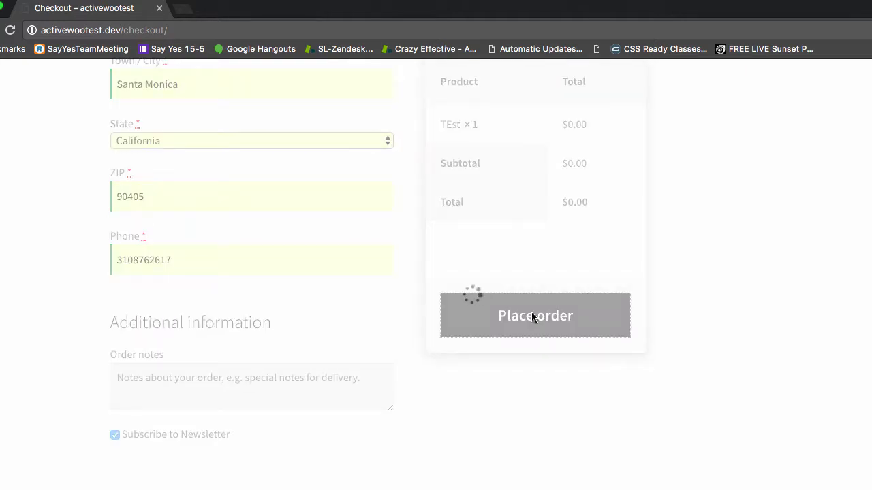
- Open the ActiveCampaign contact linked in order #25's sync details
{"action": "scroll", "coordinate": [408, 344], "scroll_direction": "up", "scroll_amount": 5}
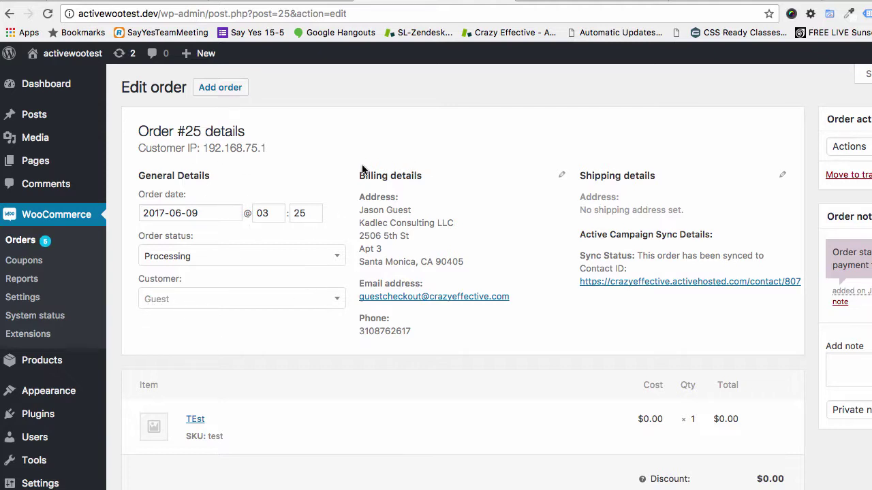
{"action": "left_click", "coordinate": [667, 284]}
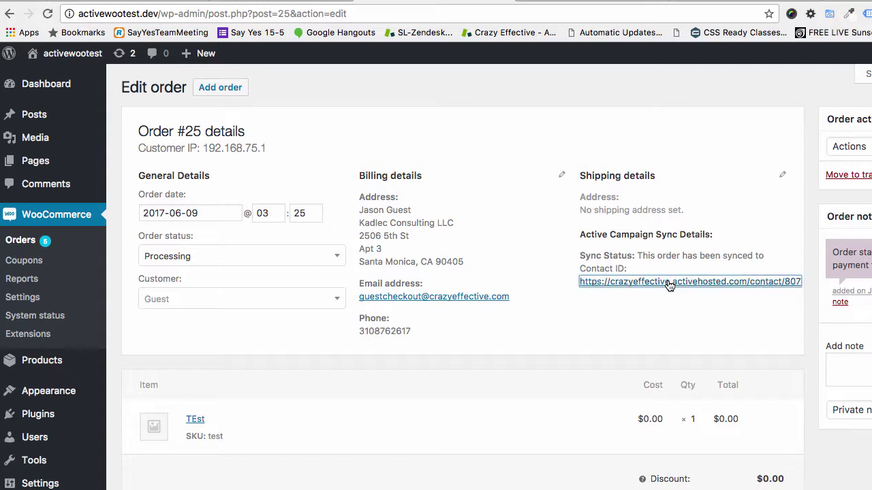
{"action": "left_click", "coordinate": [512, 2]}
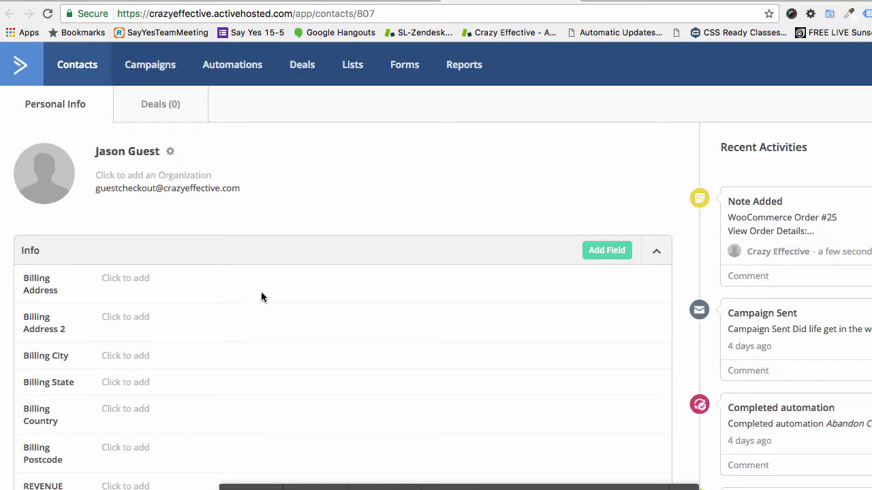
- Select the contact's stored AW User Password value, then return to WordPress admin
{"action": "scroll", "coordinate": [261, 295], "scroll_direction": "down", "scroll_amount": 6}
{"action": "scroll", "coordinate": [263, 295], "scroll_direction": "down", "scroll_amount": 5}
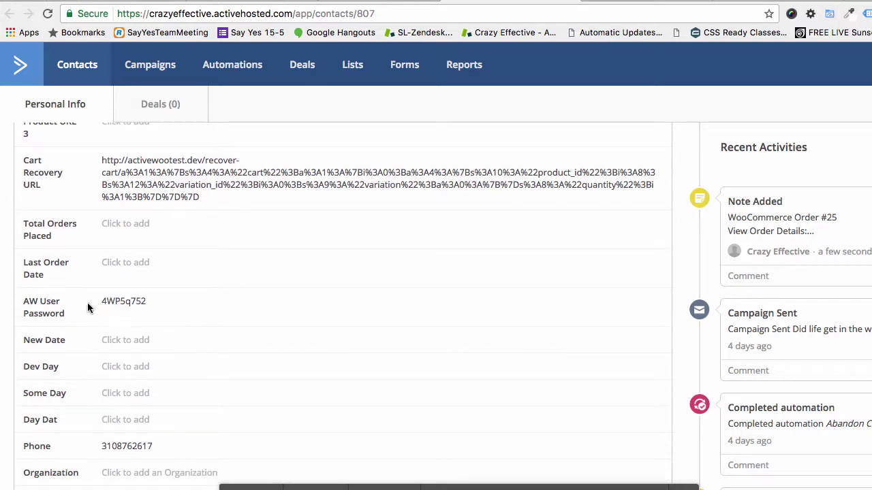
{"action": "left_click_drag", "start_coordinate": [88, 308], "coordinate": [212, 305]}
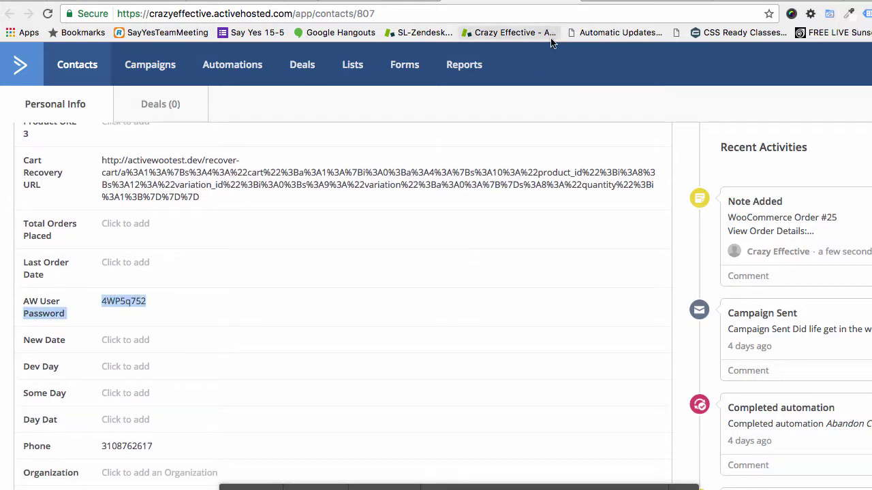
{"action": "key", "text": "ctrl+Tab"}
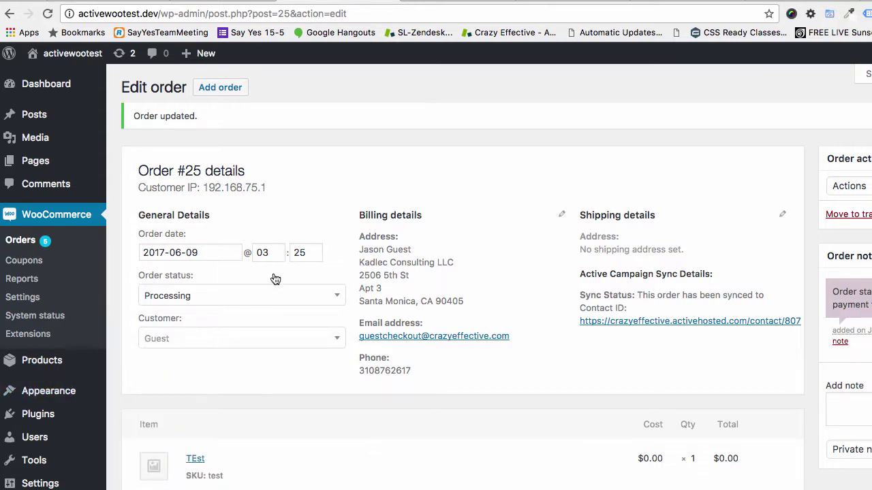
- Log in to the guest's store account in a maximized second window and view its orders list
{"action": "key", "text": "super+grave"}
{"action": "left_click_drag", "start_coordinate": [443, 116], "coordinate": [450, 4]}
{"action": "left_click", "coordinate": [170, 244]}
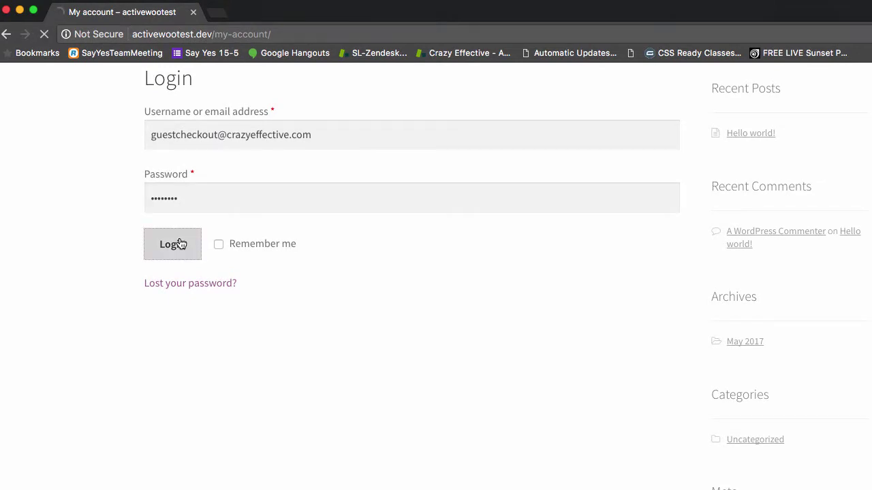
{"action": "scroll", "coordinate": [218, 375], "scroll_direction": "down", "scroll_amount": 3}
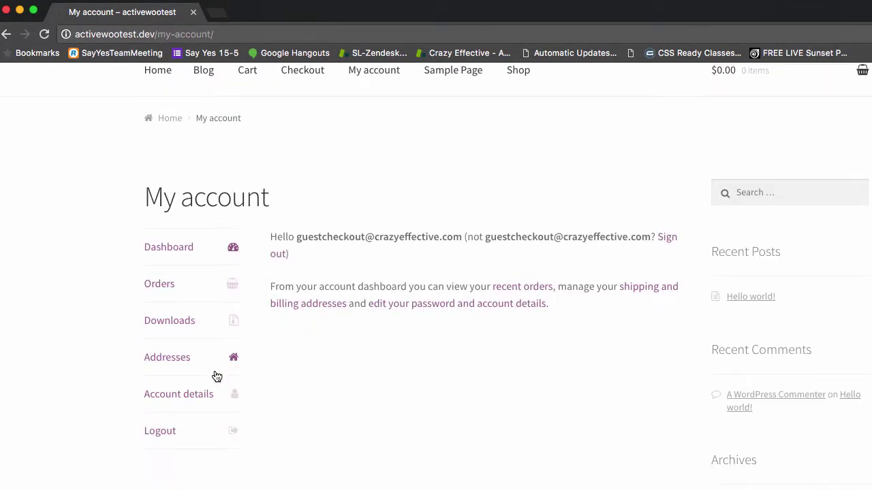
{"action": "left_click", "coordinate": [159, 284]}
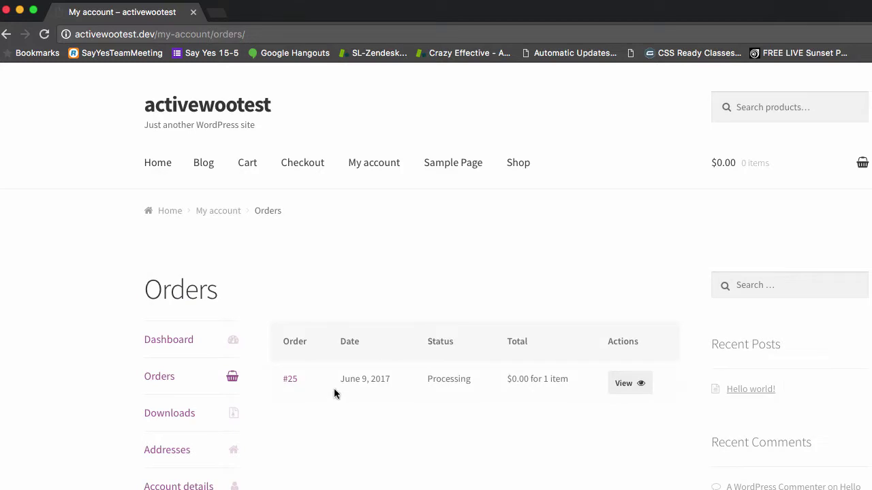
{"action": "left_click_drag", "start_coordinate": [266, 406], "coordinate": [617, 381]}
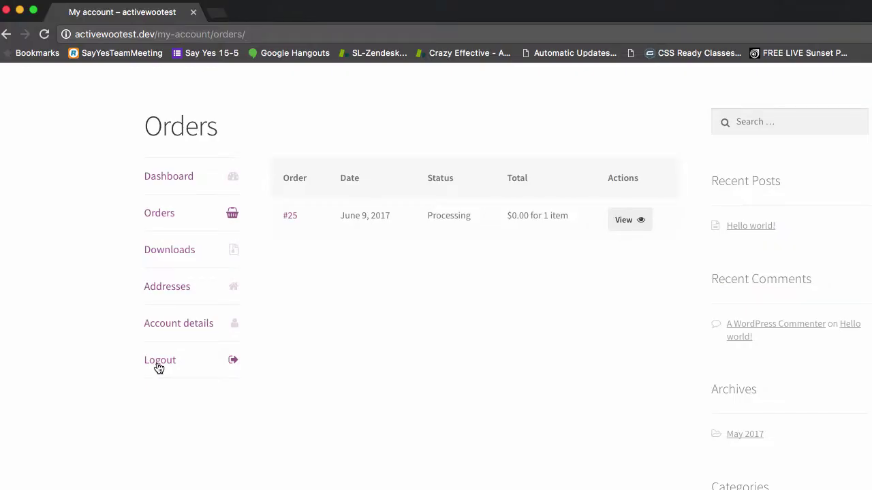
- Log out, place second guest order #26, then list order #25 customer's other orders in admin
{"action": "left_click", "coordinate": [159, 363]}
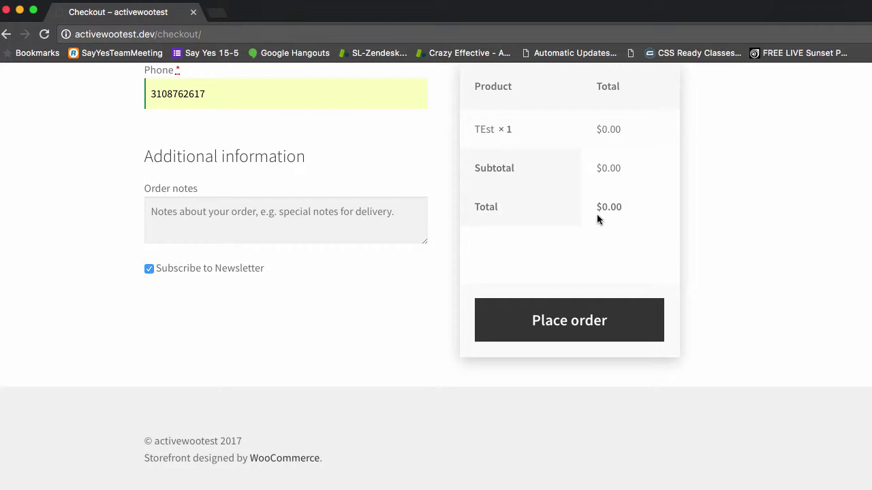
{"action": "left_click", "coordinate": [568, 328]}
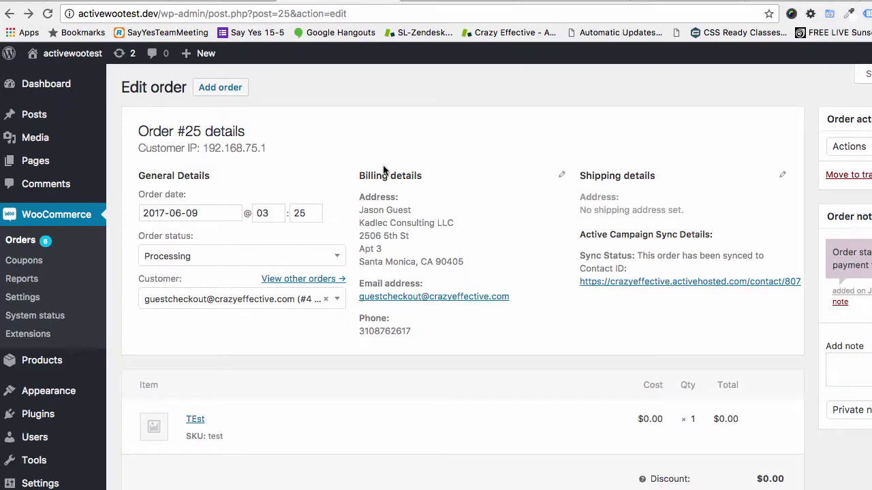
{"action": "left_click_drag", "start_coordinate": [171, 130], "coordinate": [282, 141]}
{"action": "left_click", "coordinate": [283, 279]}
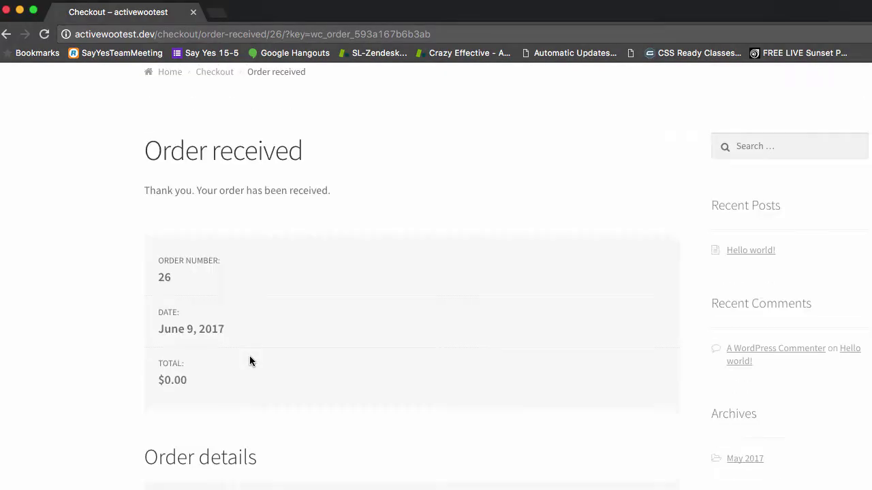
{"action": "scroll", "coordinate": [249, 355], "scroll_direction": "up", "scroll_amount": 3}
- Log back in with the guest's email and password, view orders #26 and #25, then open #25 in admin
{"action": "left_click", "coordinate": [372, 170]}
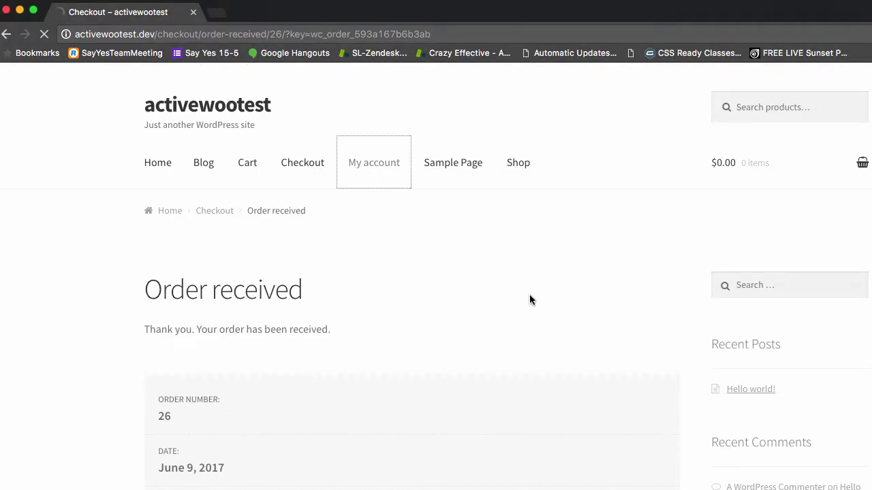
{"action": "scroll", "coordinate": [509, 298], "scroll_direction": "down", "scroll_amount": 3}
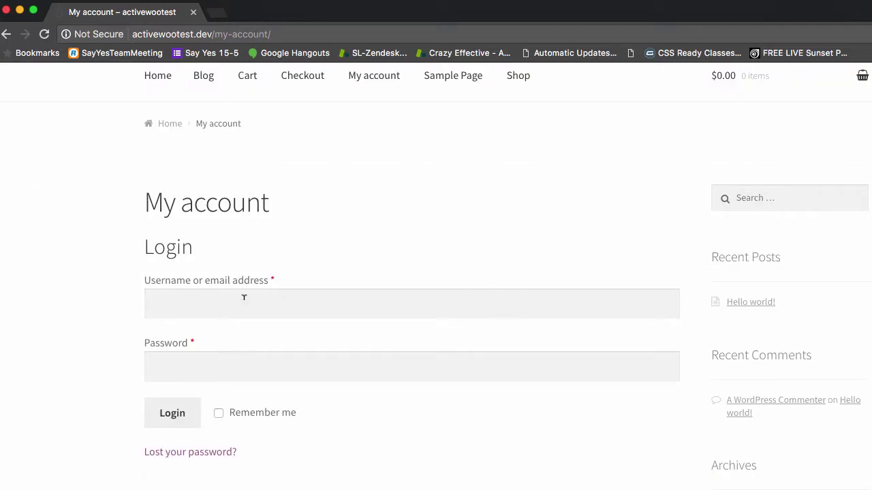
{"action": "left_click", "coordinate": [232, 300]}
{"action": "left_click", "coordinate": [252, 359]}
{"action": "left_click", "coordinate": [171, 423]}
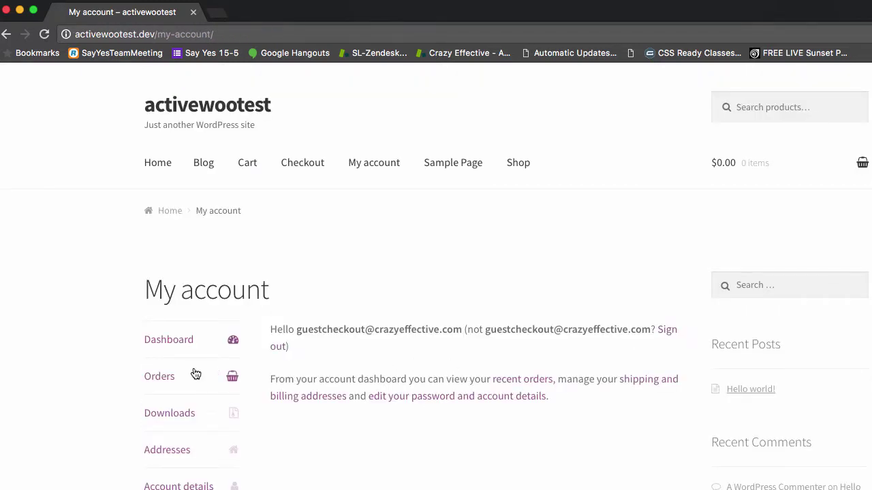
{"action": "left_click", "coordinate": [155, 378]}
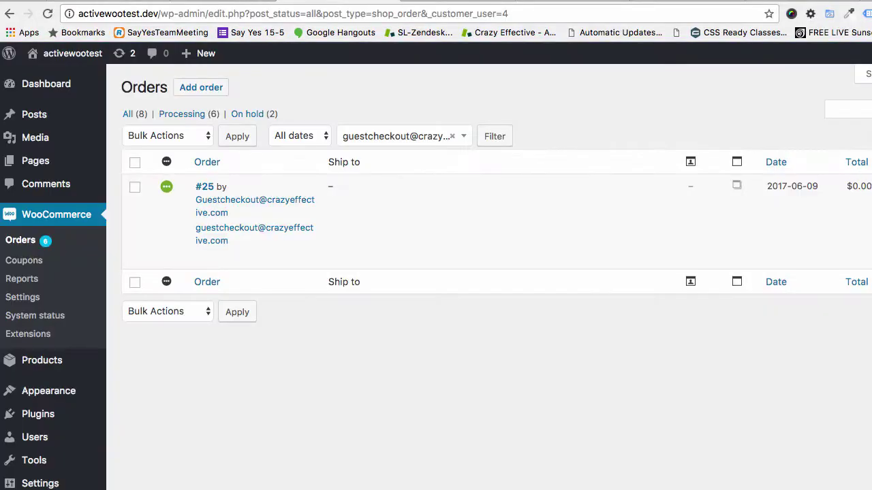
{"action": "left_click", "coordinate": [204, 186]}
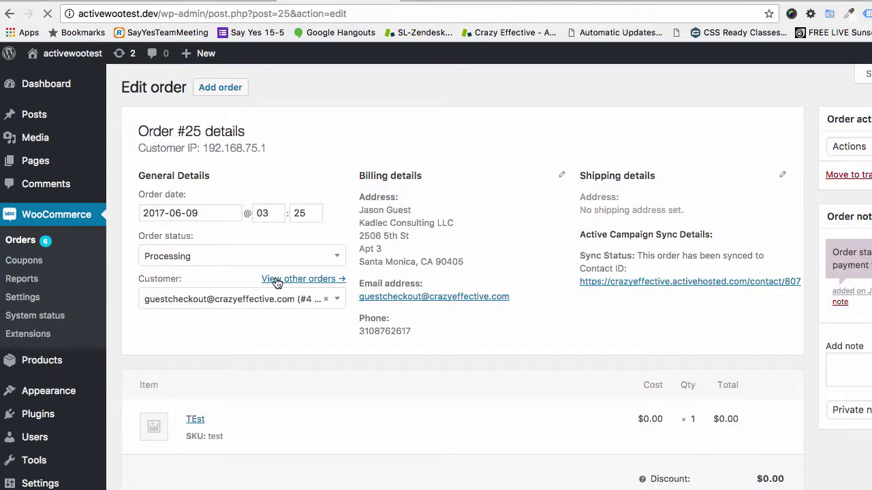
- List the guest customer's other orders from the admin order page
{"action": "left_click", "coordinate": [280, 279]}
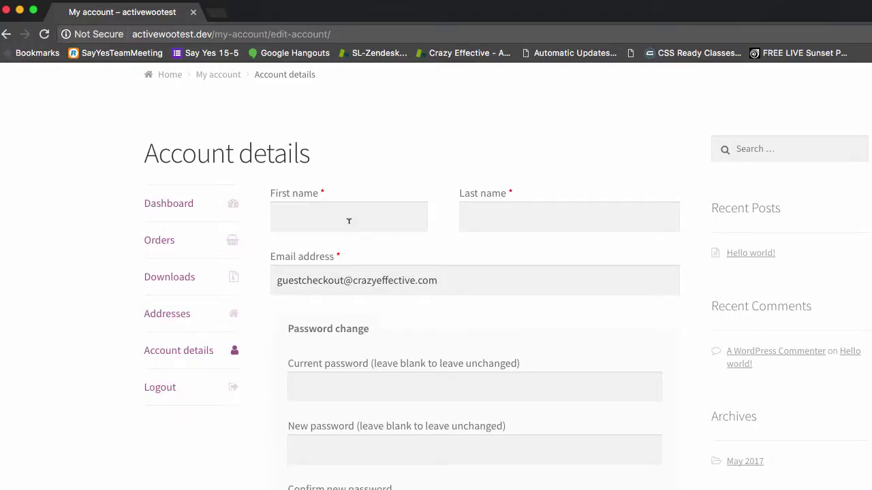
- Enter the customer's first and last name in the account details form
{"action": "left_click", "coordinate": [349, 220]}
{"action": "key", "text": "Tab"}
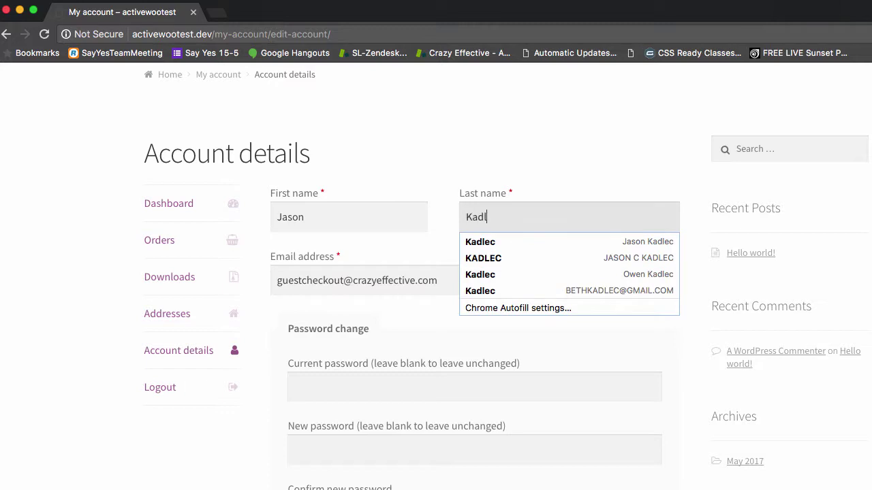
- Change the account password (current, new, confirmation) and save the account details
{"action": "left_click", "coordinate": [320, 379]}
{"action": "scroll", "coordinate": [319, 381], "scroll_direction": "down", "scroll_amount": 2}
{"action": "type", "text": "********"}
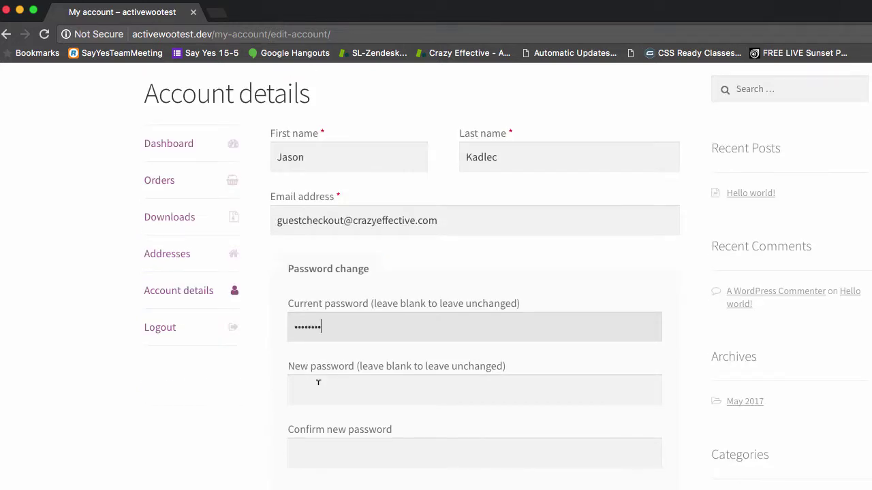
{"action": "left_click", "coordinate": [317, 383]}
{"action": "type", "text": "********"}
{"action": "scroll", "coordinate": [318, 383], "scroll_direction": "down", "scroll_amount": 2}
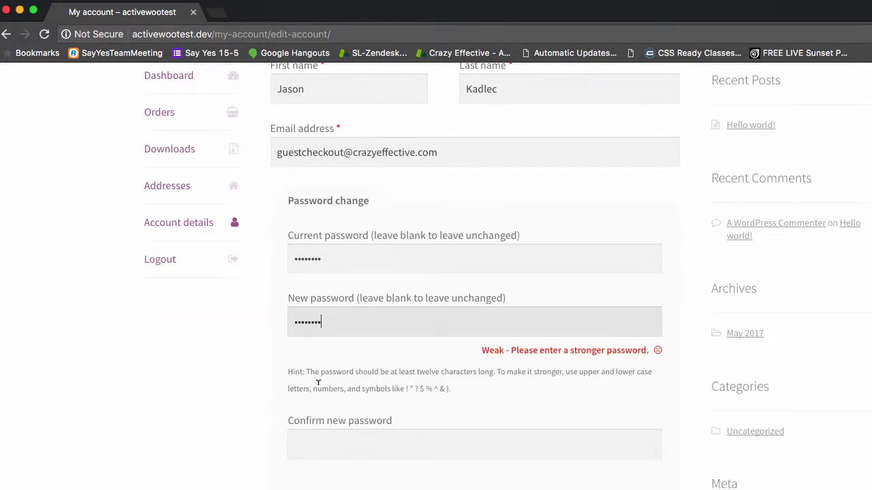
{"action": "scroll", "coordinate": [318, 383], "scroll_direction": "down", "scroll_amount": 1}
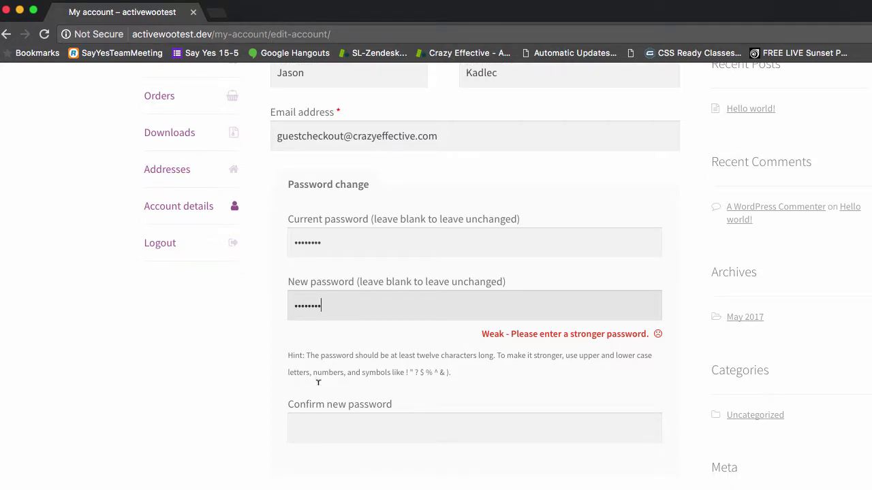
{"action": "scroll", "coordinate": [317, 383], "scroll_direction": "down", "scroll_amount": 1}
{"action": "left_click", "coordinate": [321, 395]}
{"action": "type", "text": "****************"}
{"action": "scroll", "coordinate": [471, 376], "scroll_direction": "down", "scroll_amount": 4}
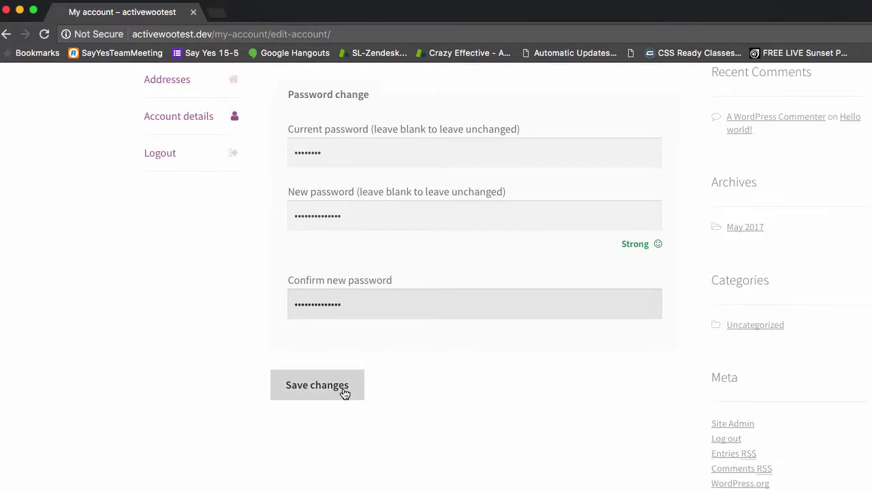
{"action": "left_click", "coordinate": [345, 394]}
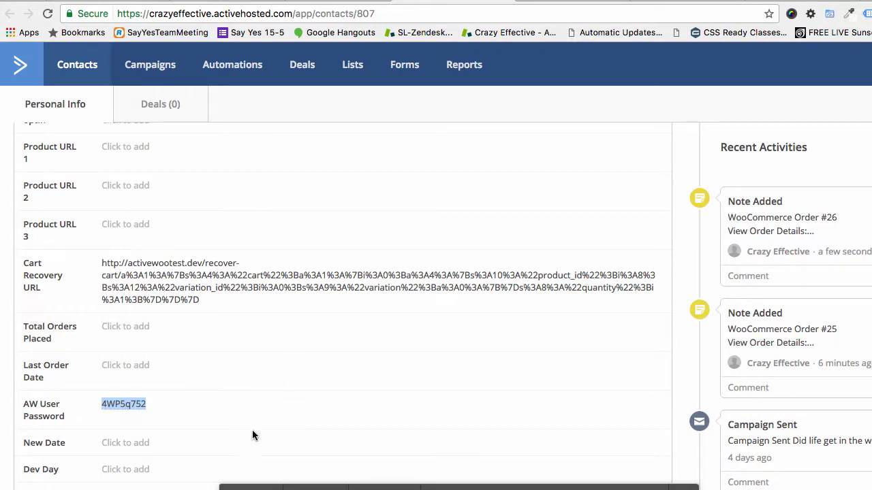
- Reload the ActiveCampaign contact to see AW User Password and the order #26 note updated
{"action": "key", "text": "super+r"}
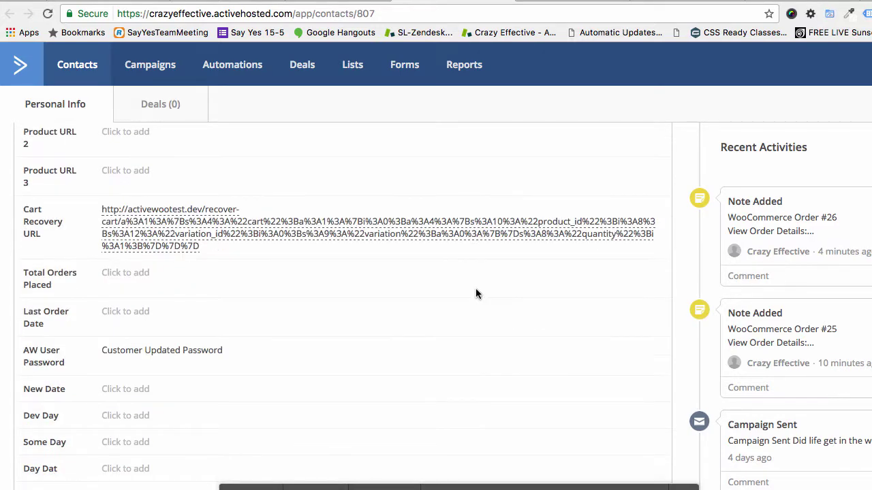